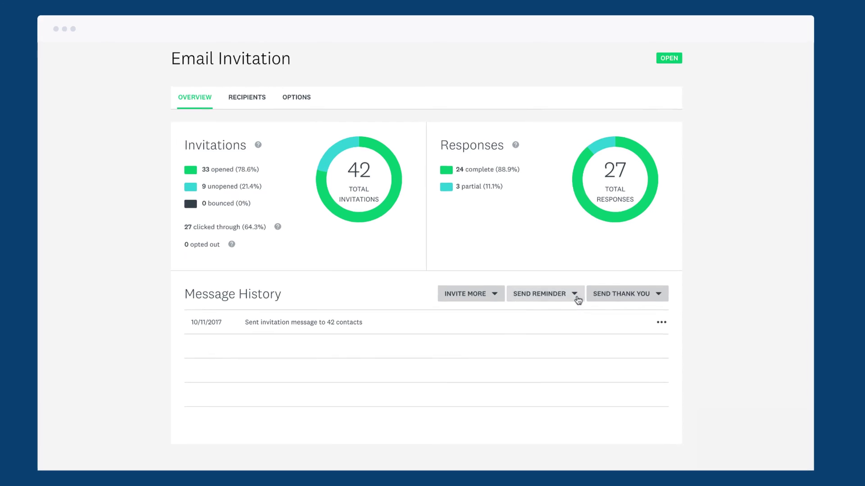
Review the collector's Send Reminder and Send Thank You options
left_click(575, 294)
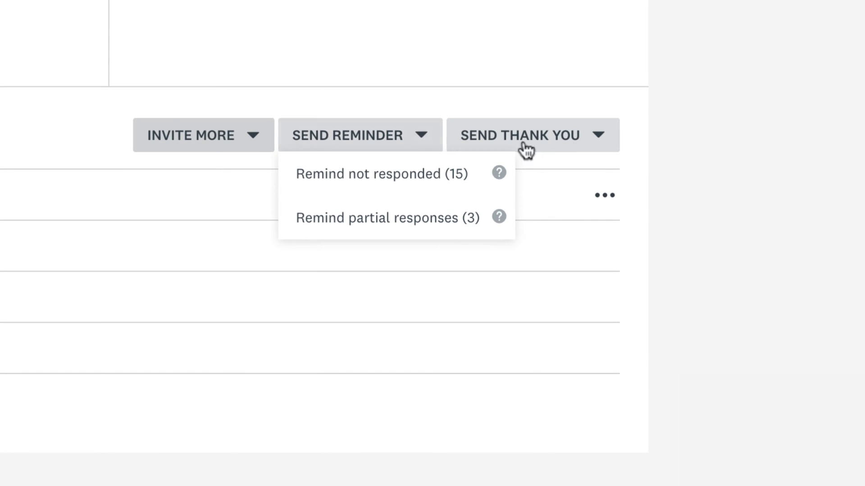
left_click(604, 144)
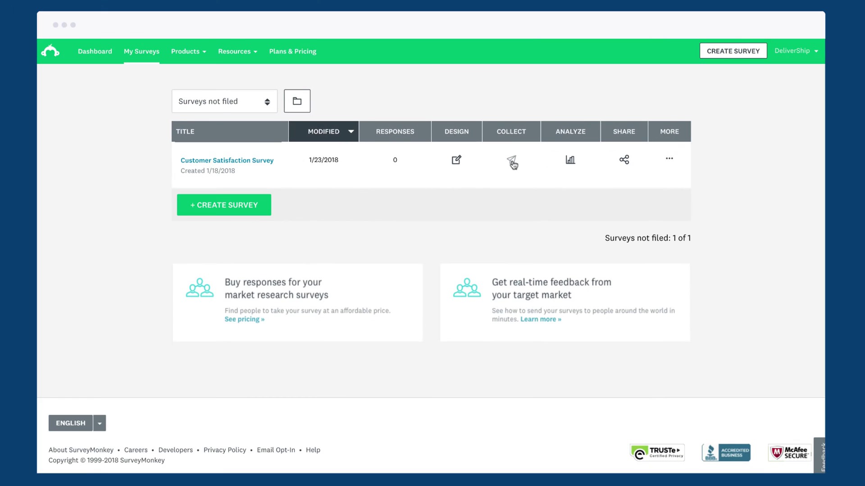
Start an email invitation for the Customer Satisfaction Survey and add one recipient's e-mail address
left_click(560, 135)
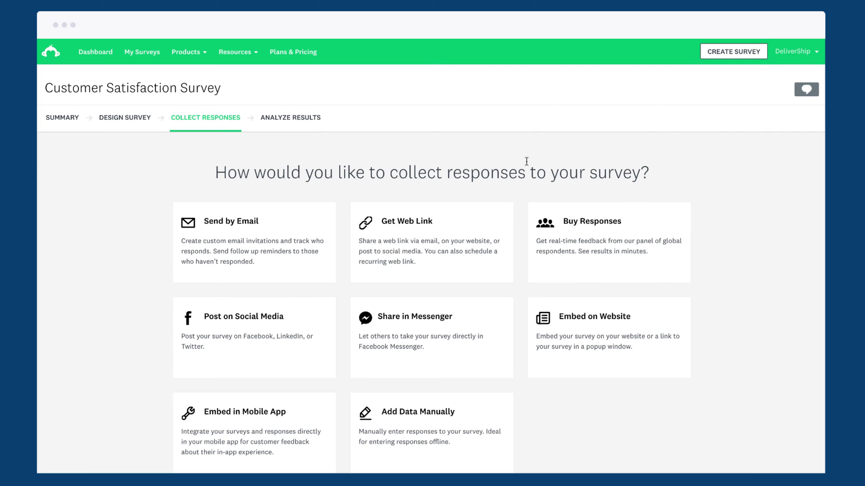
left_click(310, 222)
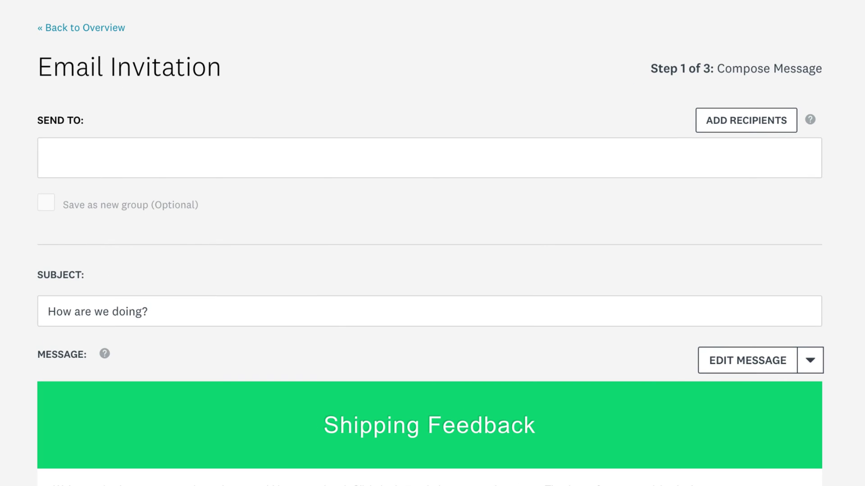
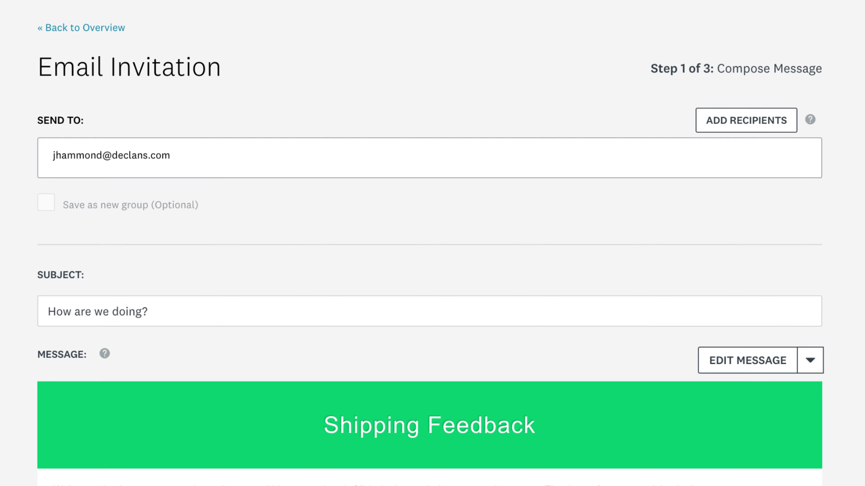
key("Return")
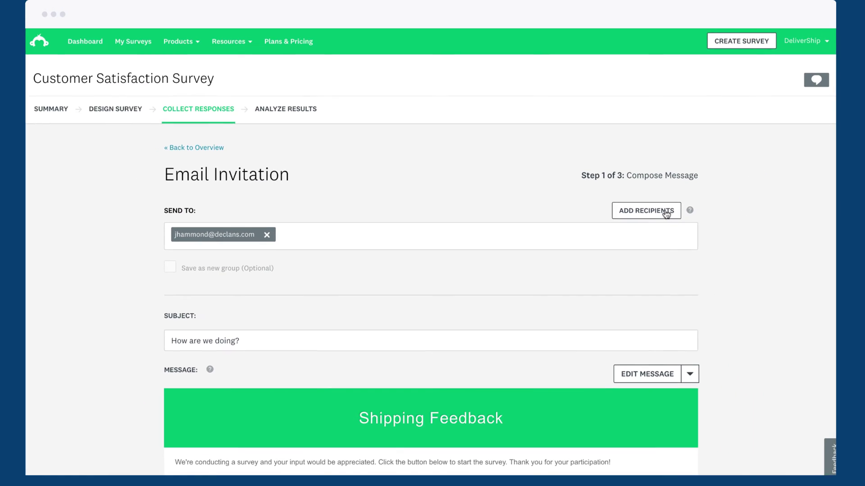
Import the 5 contacts from DeliverShip Customers.csv into the invitation's recipients
left_click(774, 125)
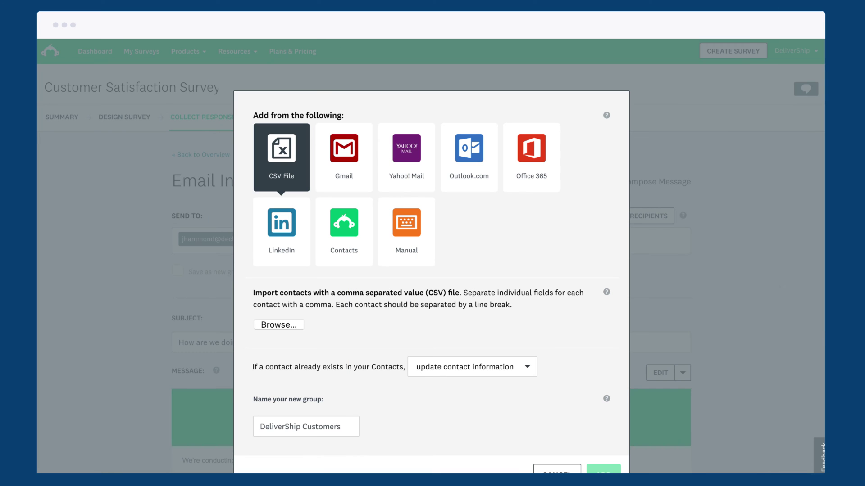
left_click_drag(771, 301, 290, 312)
scroll(289, 311, "down", 1)
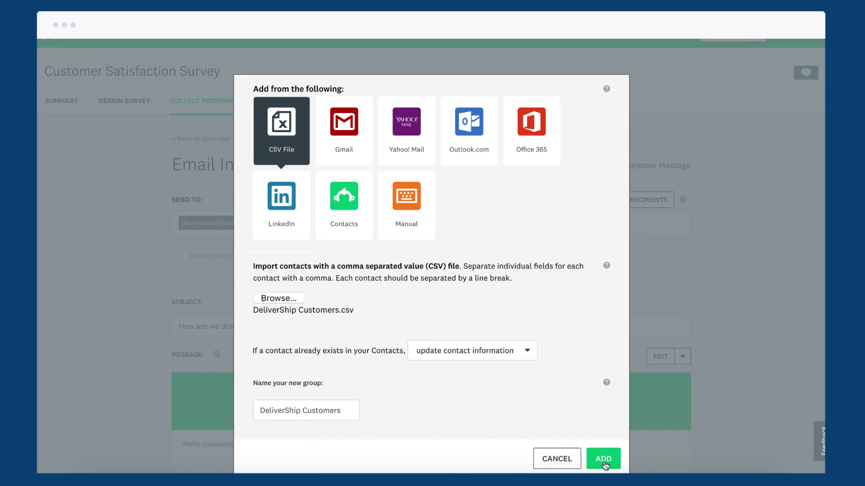
left_click(604, 459)
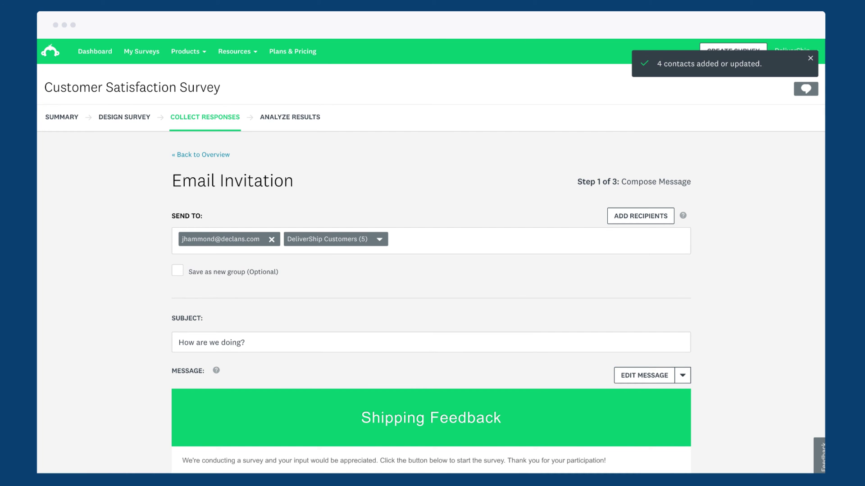
scroll(430, 256, "down", 6)
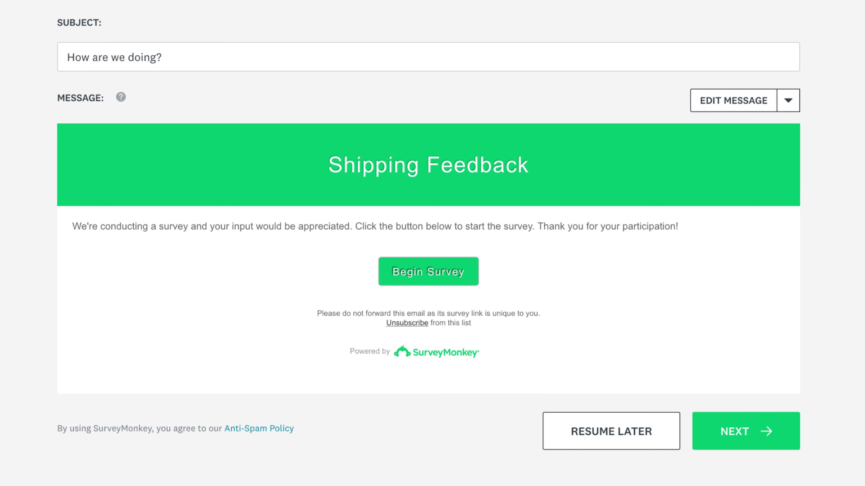
Replace the invitation body with the prepared DeliverShip message
left_click(696, 107)
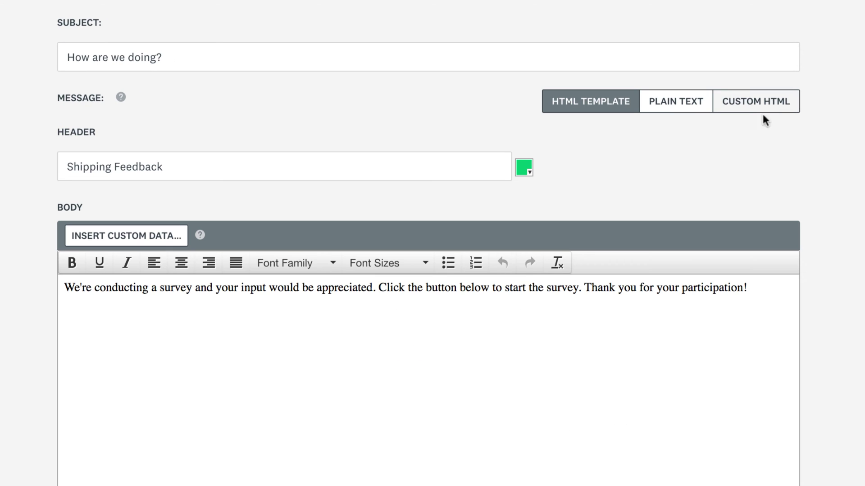
key("ctrl+a")
type("Hi there,  We’d love to hear what you think of your recent delivery from DeliverShip. Please fill out this short survey to give us your feedback.  Thanks!  DeliverShip Support")
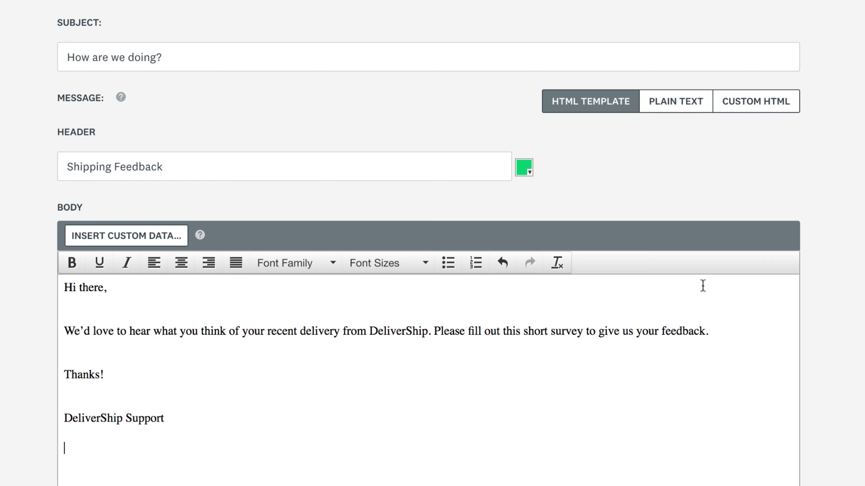
Swap 'there' in the greeting for the [FirstName] field and view the Custom HTML tab
double_click(88, 288)
left_click(110, 238)
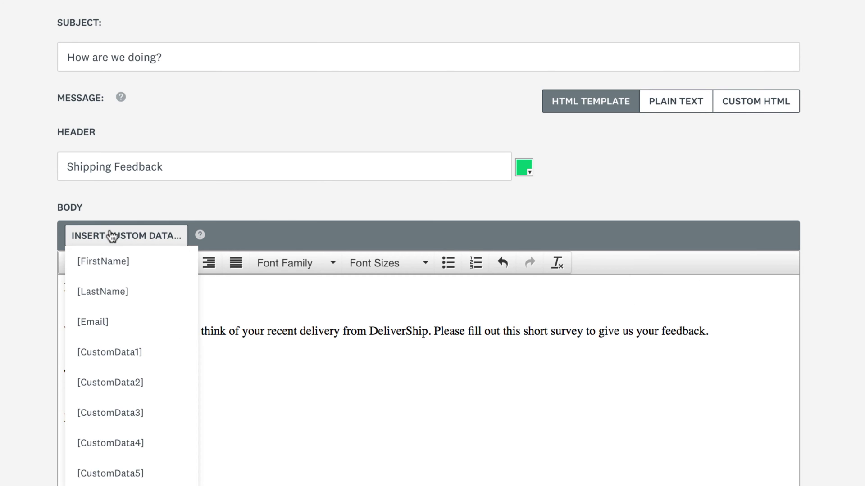
left_click(113, 260)
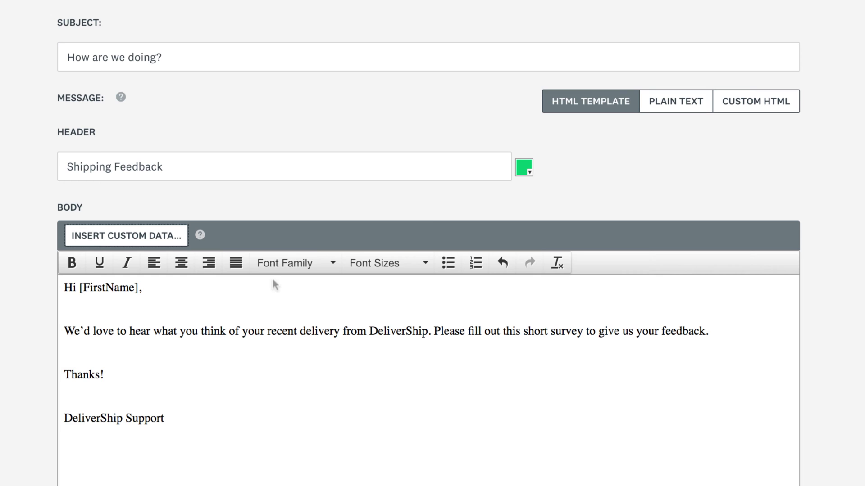
left_click(788, 114)
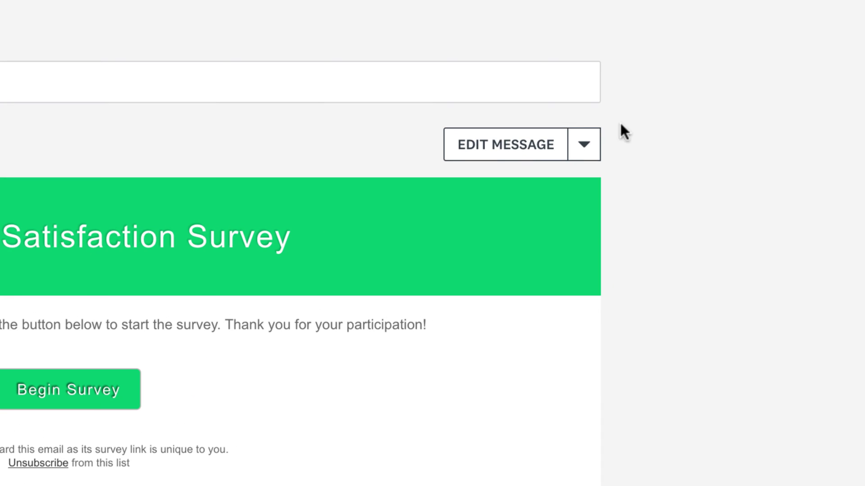
Browse the previous messages available to copy, then close the list without reusing one
left_click(685, 120)
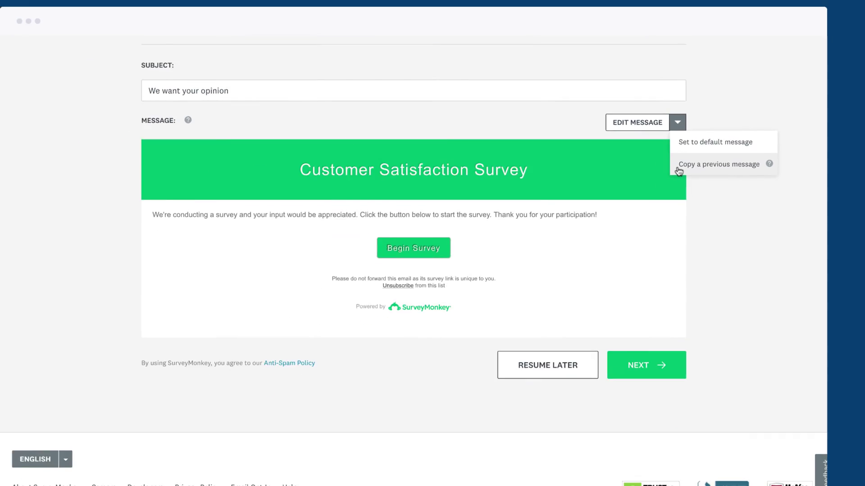
left_click(586, 227)
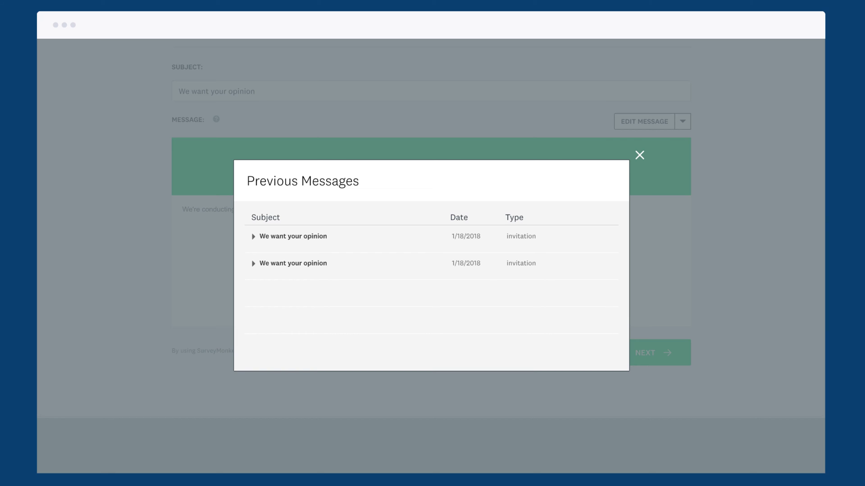
key("Escape")
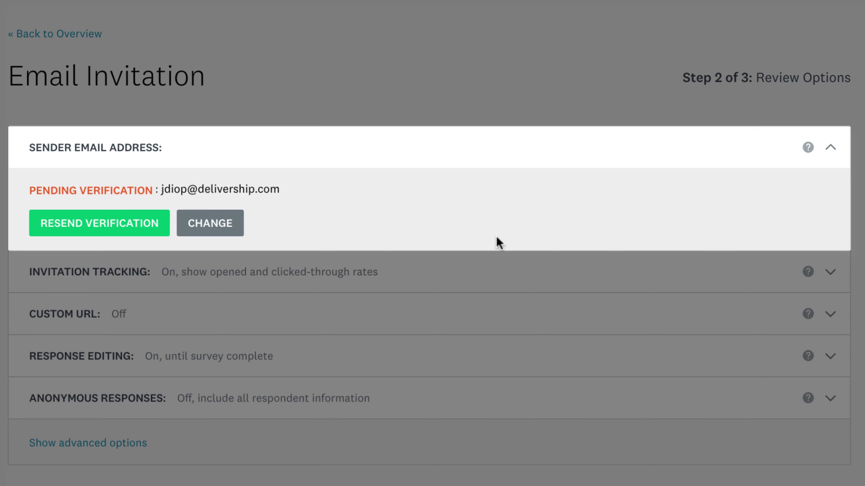
Resend the sender verification e-mail and confirm the sender address
left_click(147, 233)
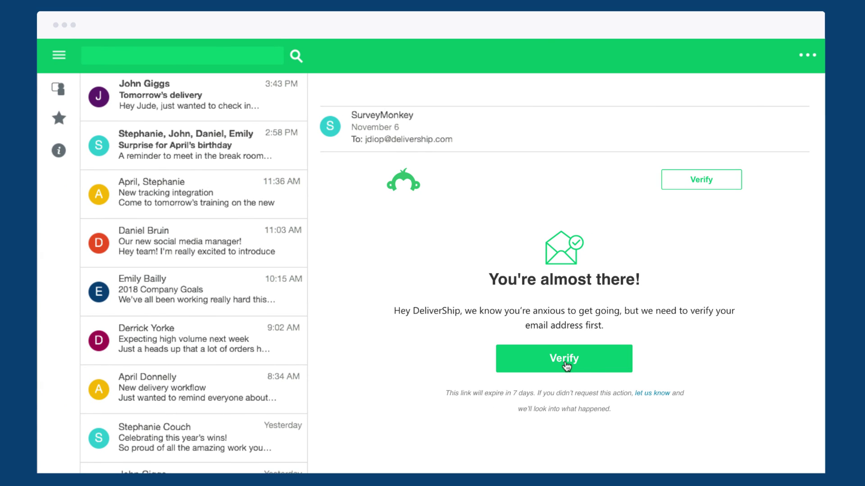
left_click(565, 360)
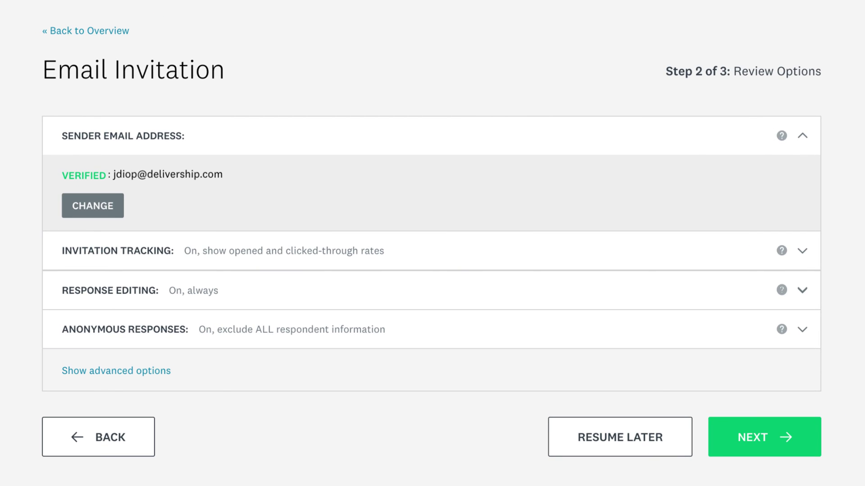
Review invitation tracking and allow response edits only until the survey is complete
left_click(805, 255)
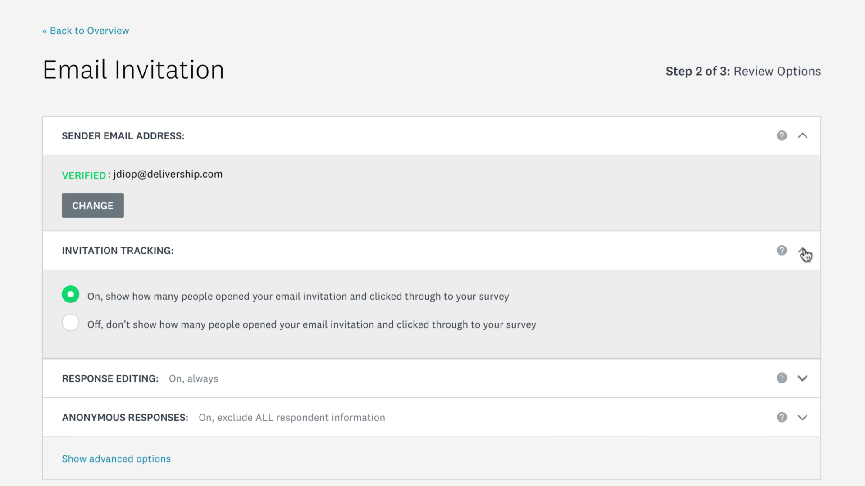
left_click(805, 255)
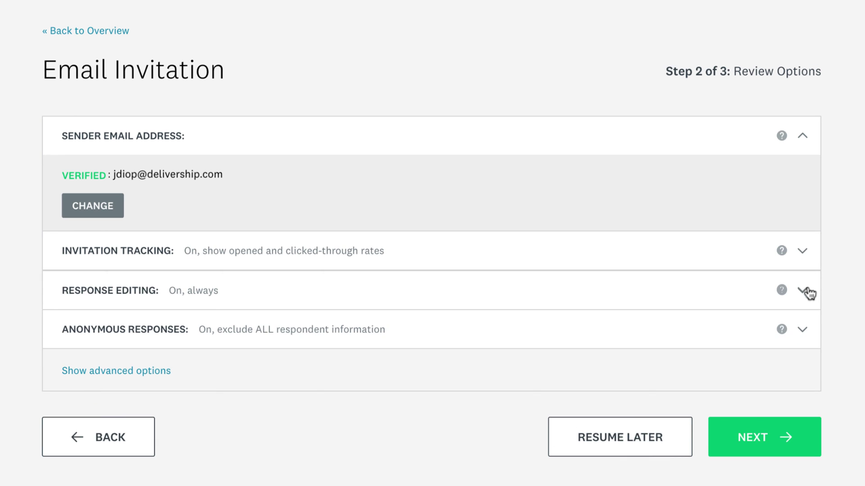
left_click(808, 293)
left_click(429, 336)
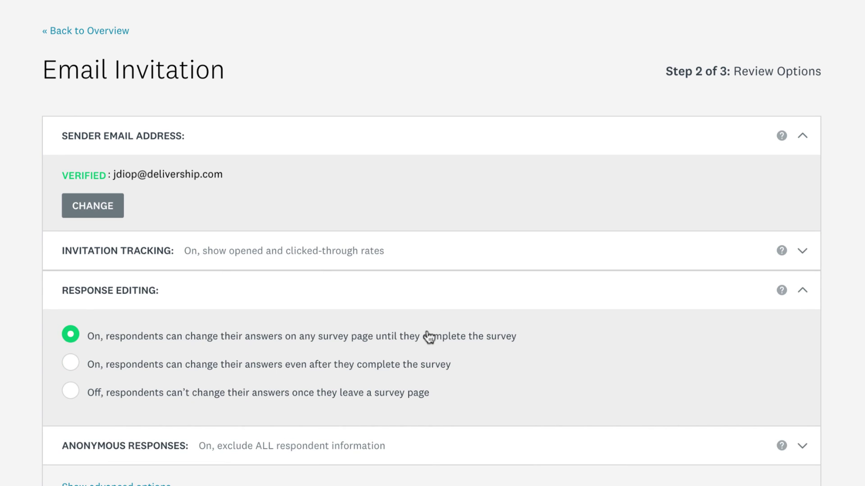
left_click(802, 293)
Set anonymous responses to exclude only personal information and reveal the advanced settings
left_click(804, 332)
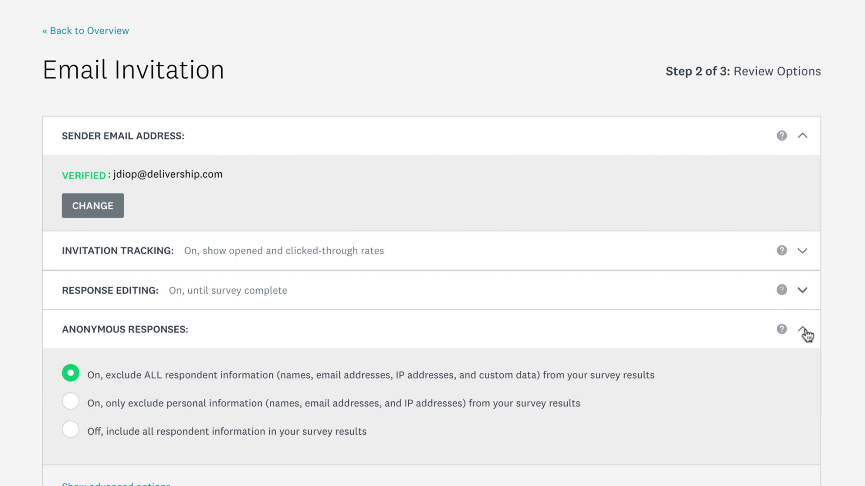
left_click(492, 408)
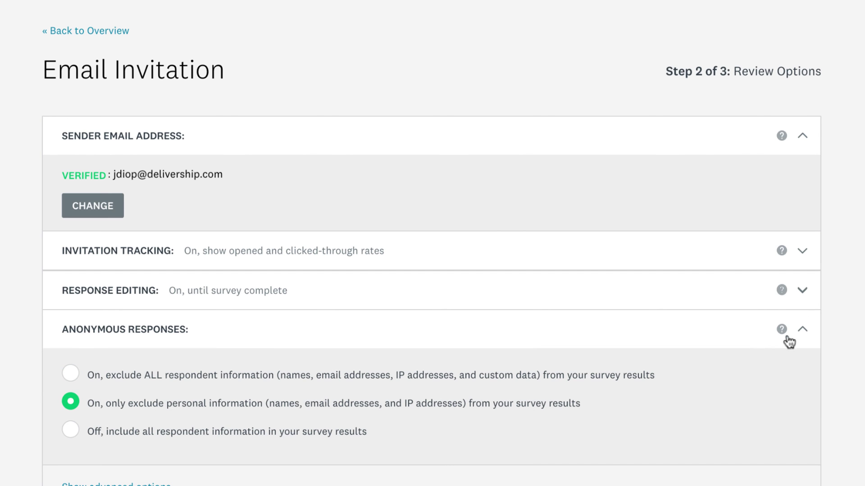
left_click(802, 333)
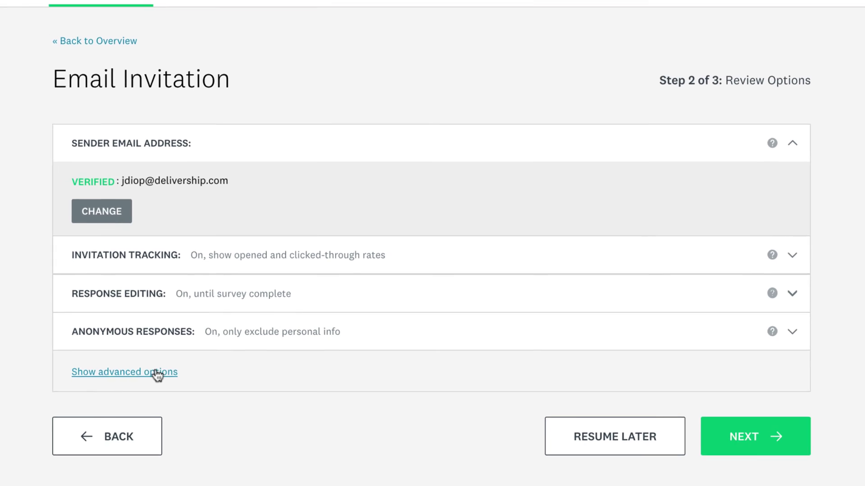
left_click(148, 400)
scroll(431, 256, "down", 5)
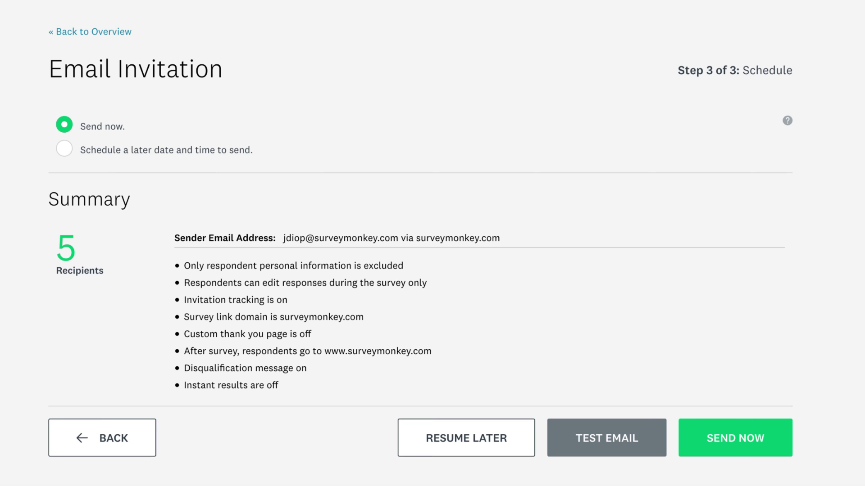
Schedule the invitation to send on 1/24/2018 at 04 PM
left_click(68, 149)
left_click(243, 183)
left_click(143, 303)
left_click(286, 183)
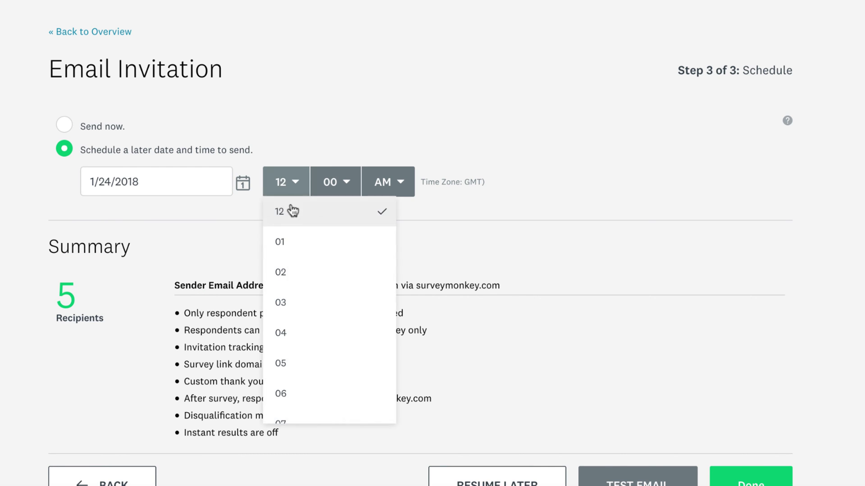
left_click(286, 332)
left_click(388, 182)
left_click(394, 241)
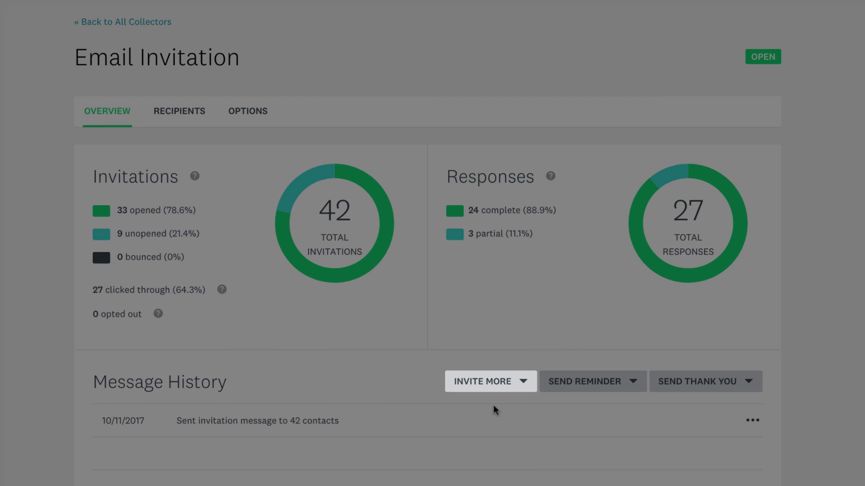
left_click(523, 383)
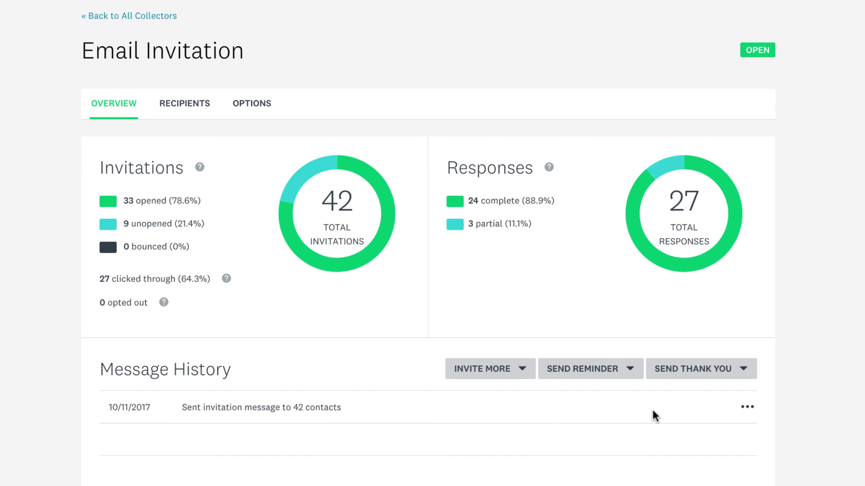
left_click(631, 371)
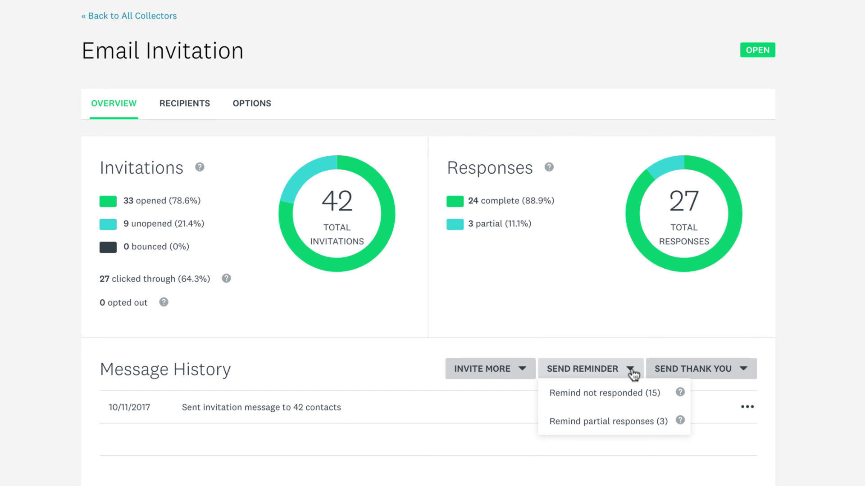
left_click(632, 371)
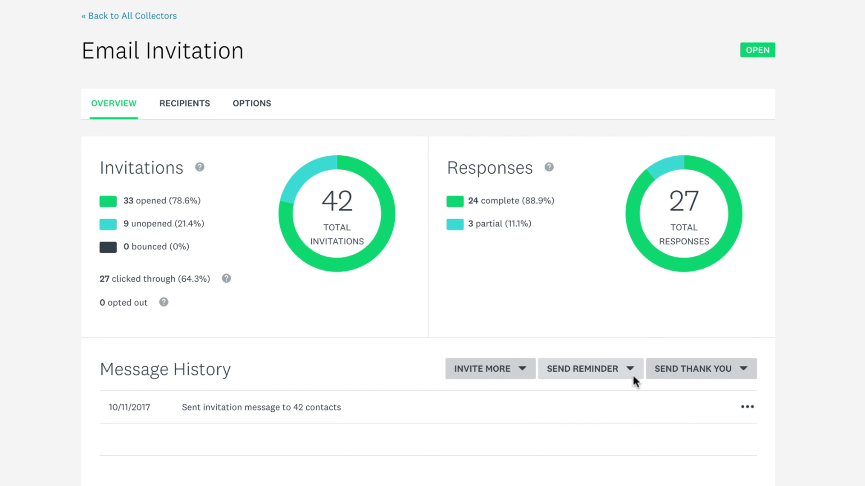
left_click(745, 374)
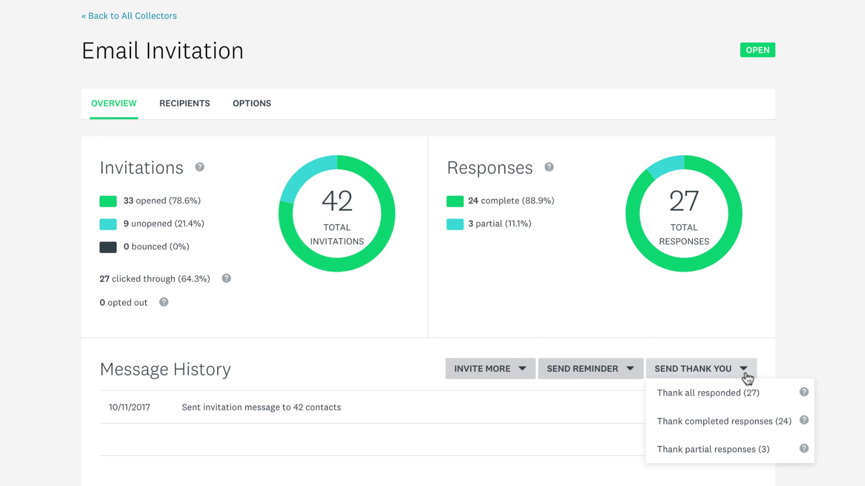
left_click(745, 373)
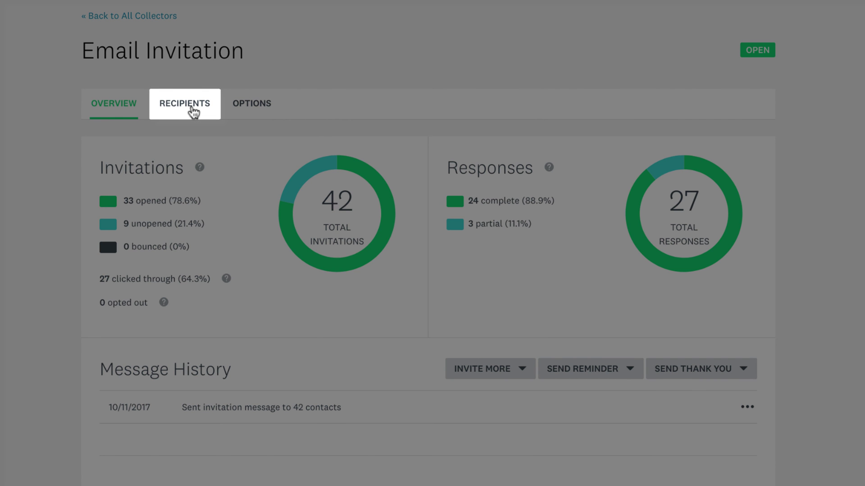
left_click(191, 108)
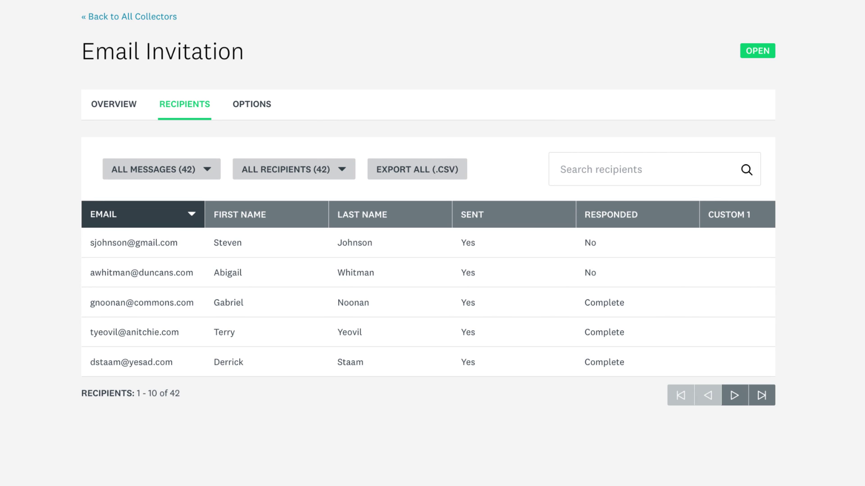
left_click(341, 169)
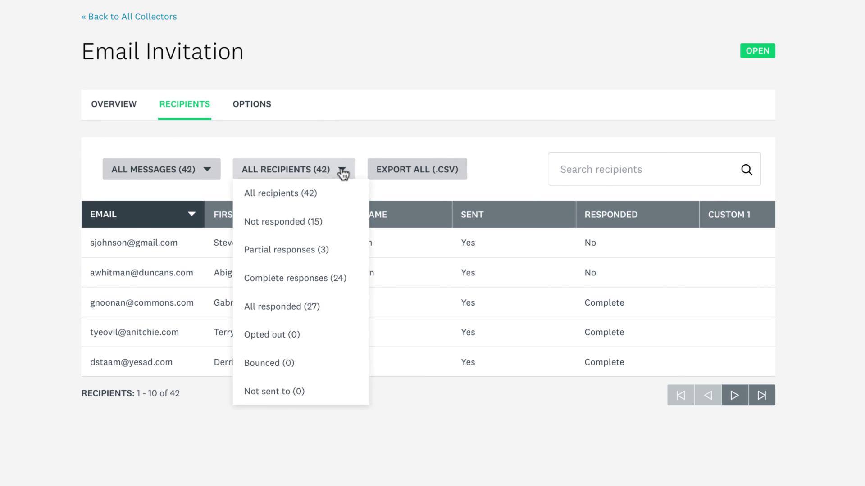